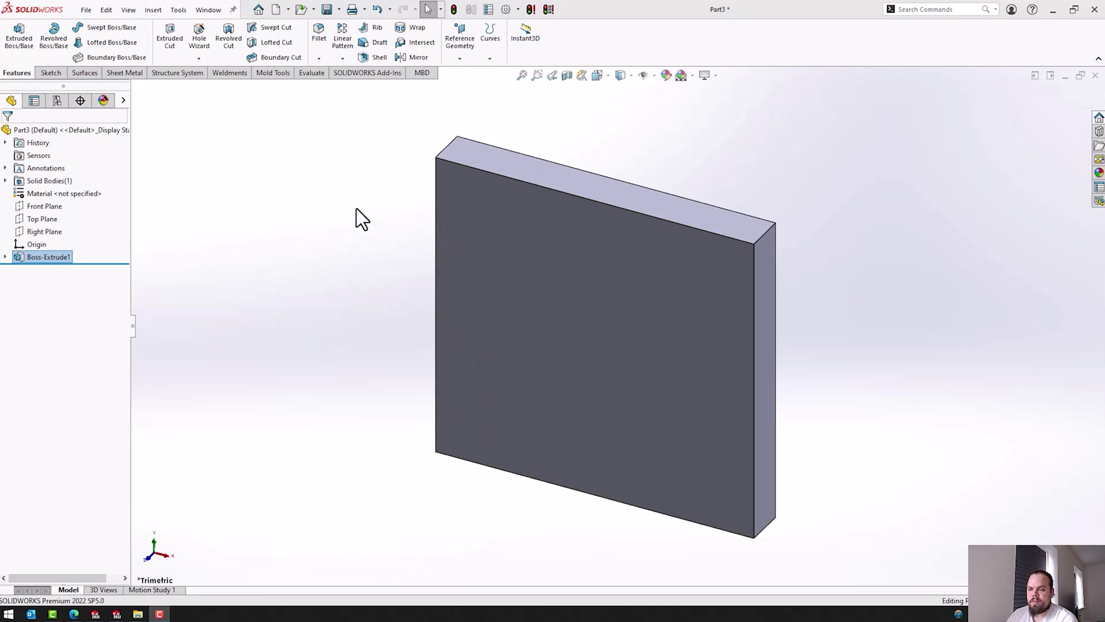
Save the untitled Part3 plate to the Desktop as the part file Savetest
{"action": "left_click", "coordinate": [329, 8]}
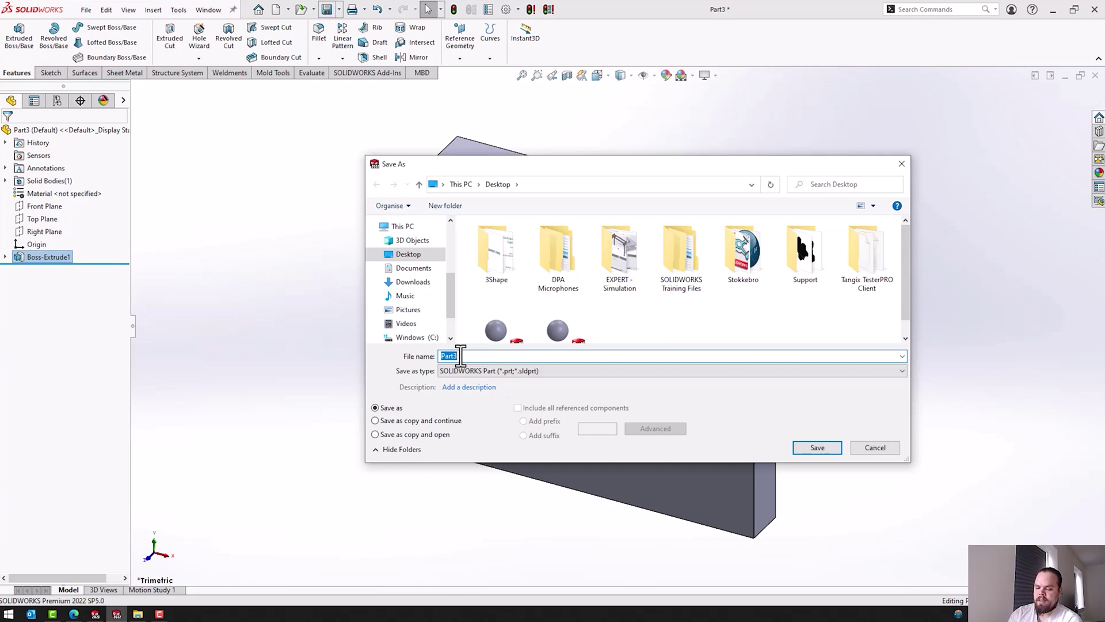
{"action": "type", "text": "Savete"}
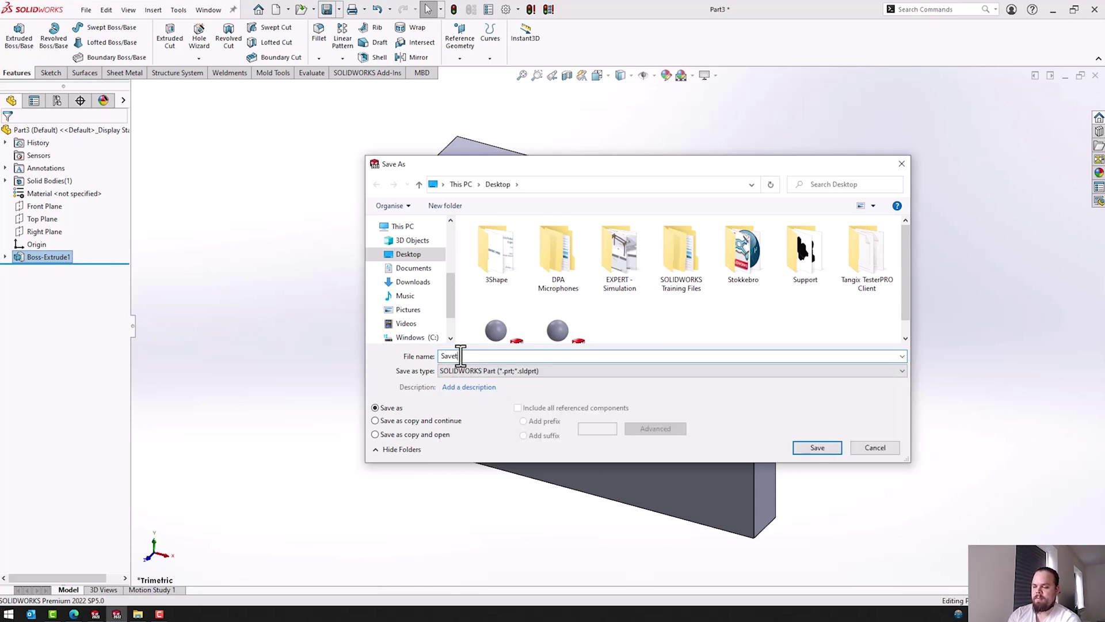
{"action": "type", "text": "s"}
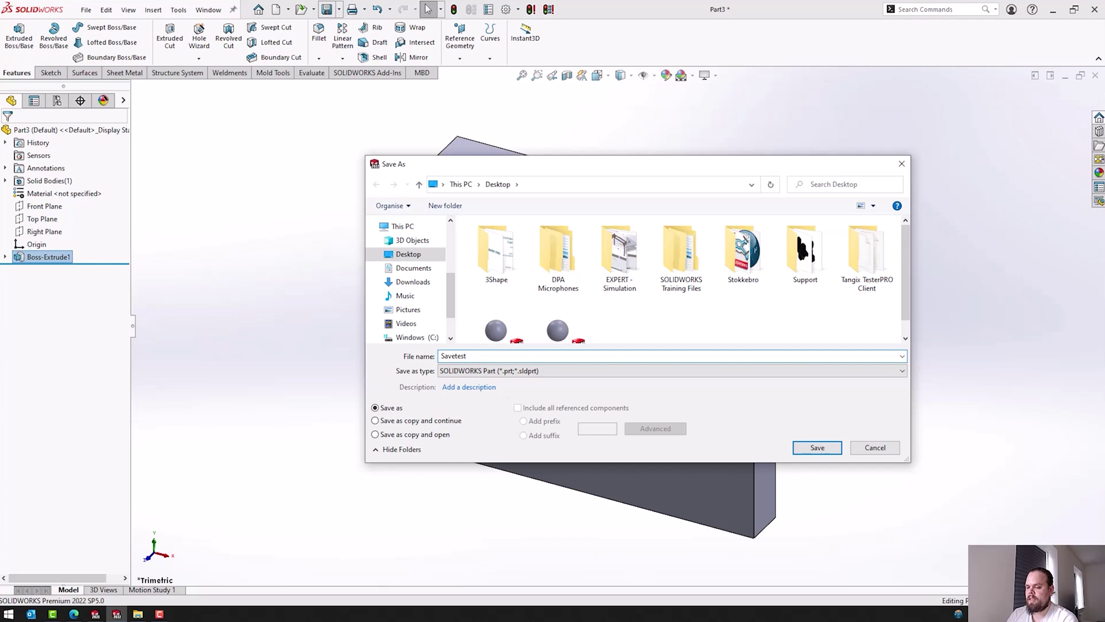
{"action": "type", "text": "t"}
{"action": "left_click", "coordinate": [817, 448]}
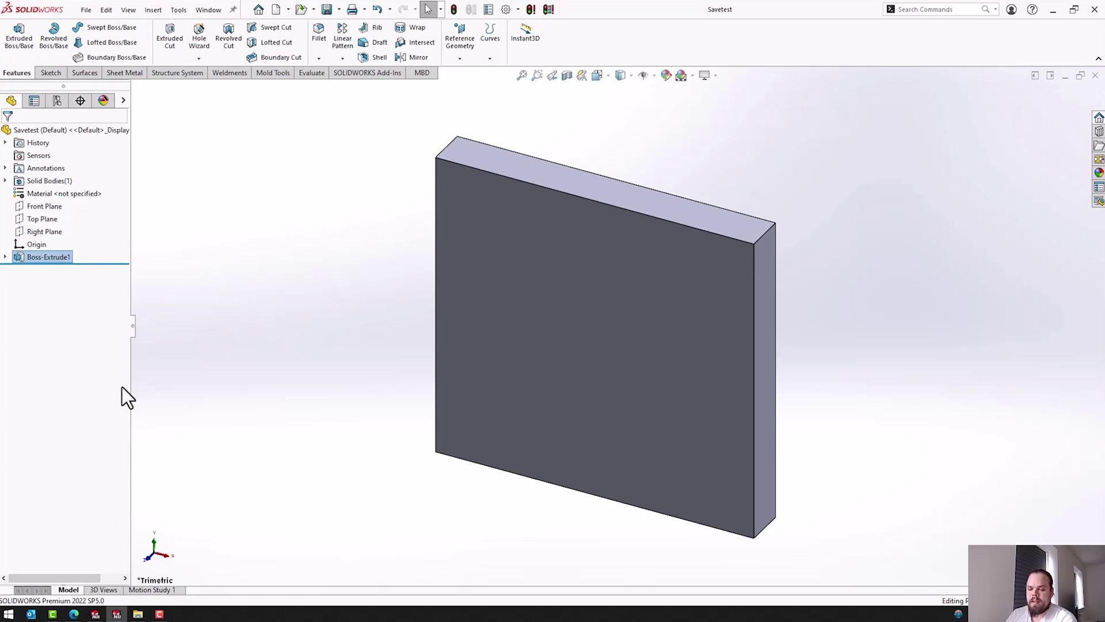
Switch to the SOLIDWORKS Connected window showing the unsaved plate Part2
{"action": "left_click", "coordinate": [95, 614]}
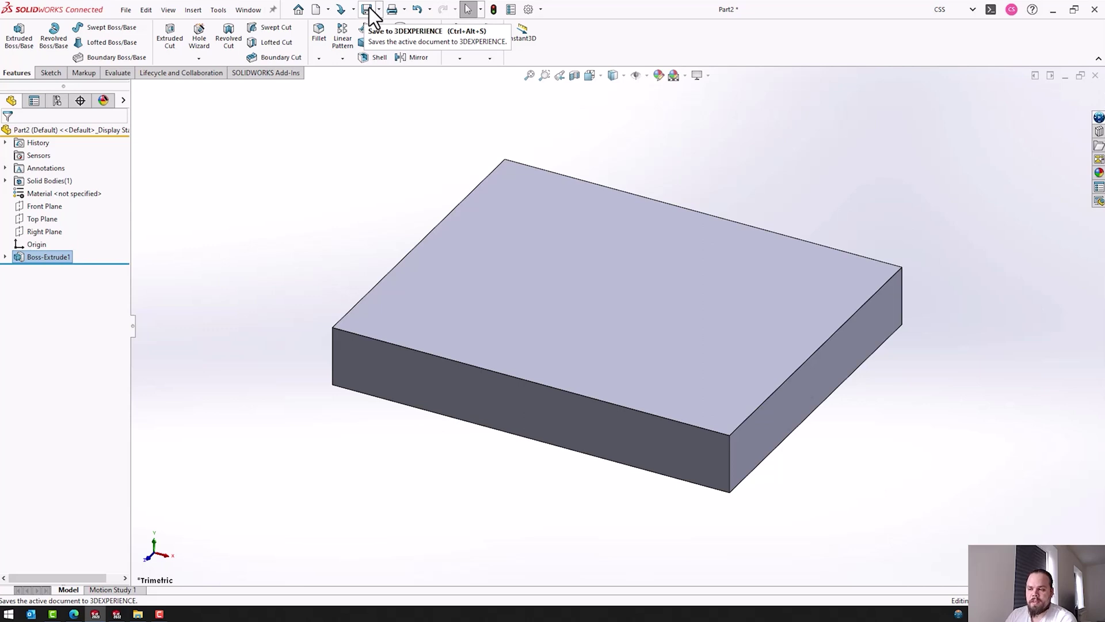
Replace the default title with SavingTest and save the plate to 3DEXPERIENCE's CSS space
{"action": "left_click", "coordinate": [367, 10]}
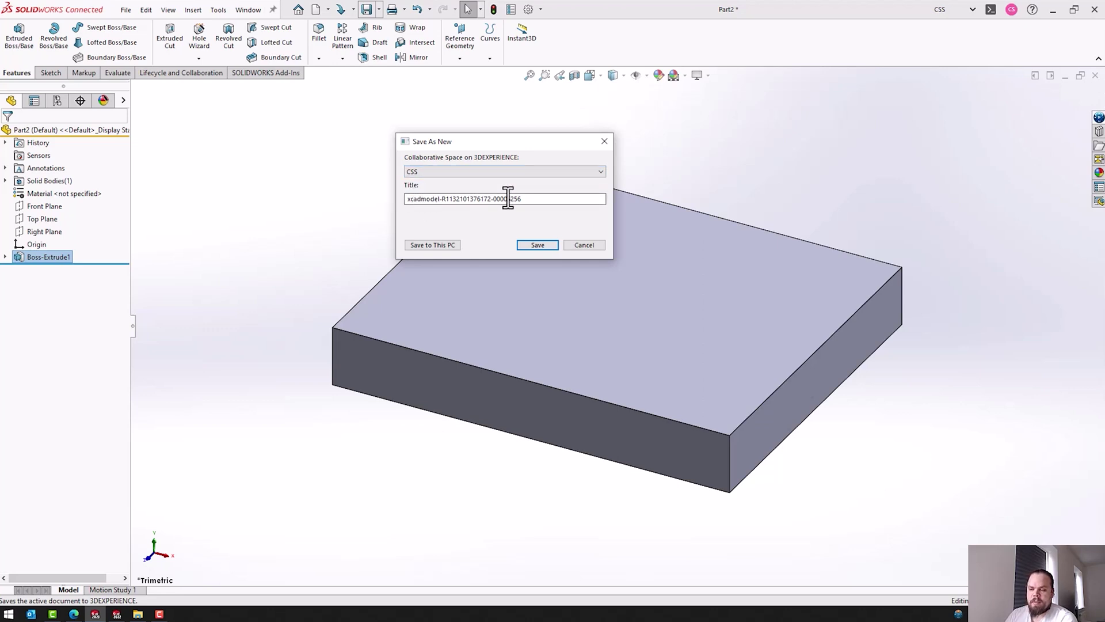
{"action": "double_click", "coordinate": [526, 199]}
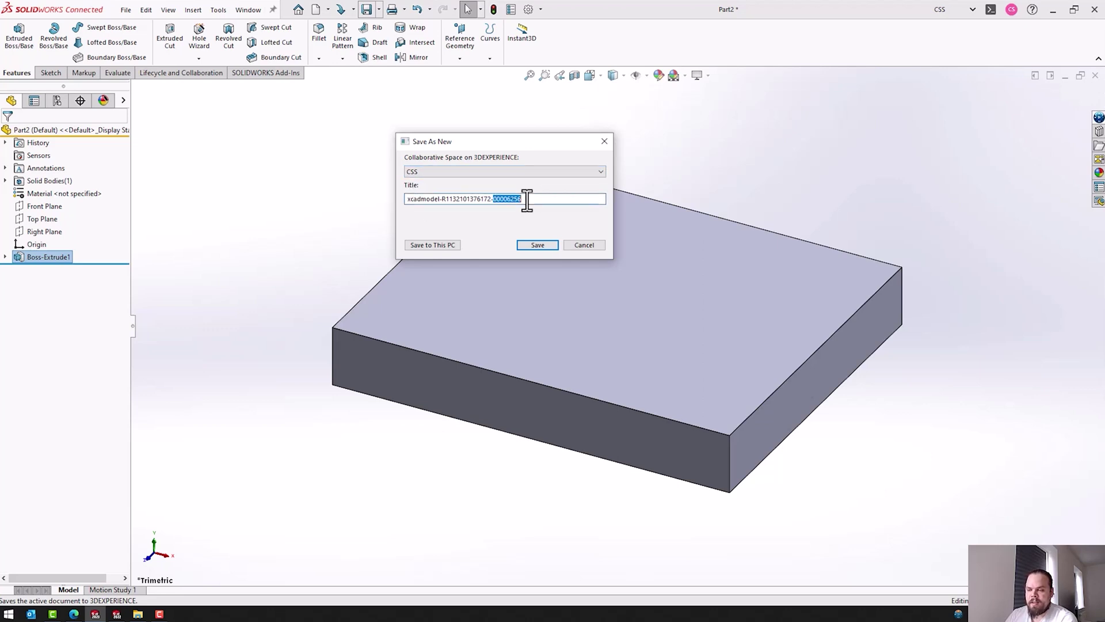
{"action": "left_click", "coordinate": [528, 200]}
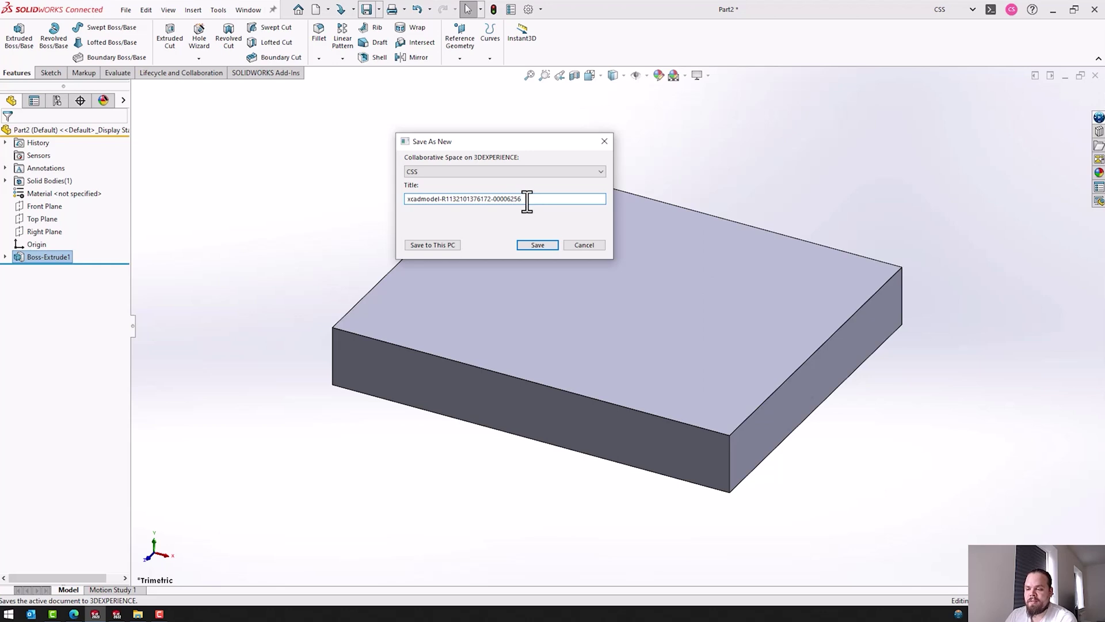
{"action": "left_click_drag", "start_coordinate": [527, 199], "coordinate": [381, 212]}
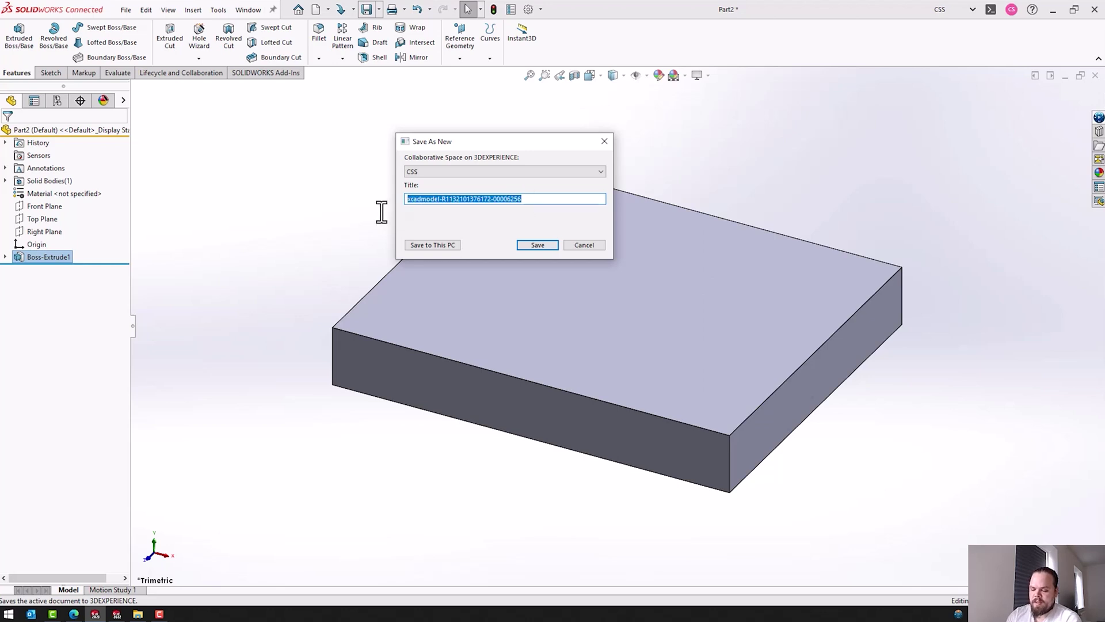
{"action": "type", "text": "Saving"}
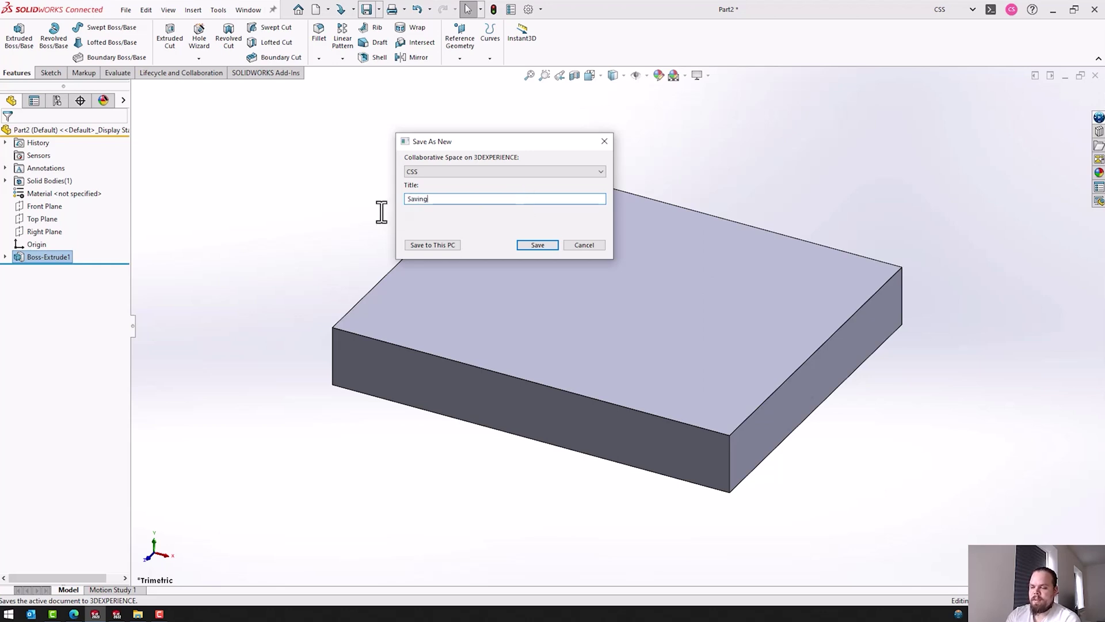
{"action": "type", "text": "Test"}
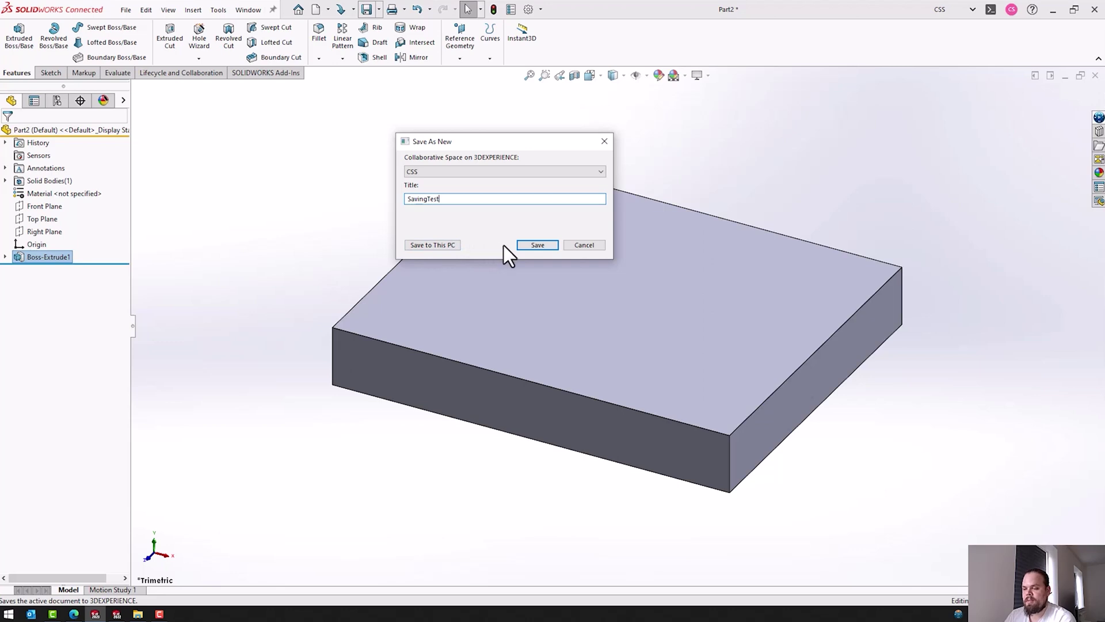
{"action": "left_click", "coordinate": [536, 245]}
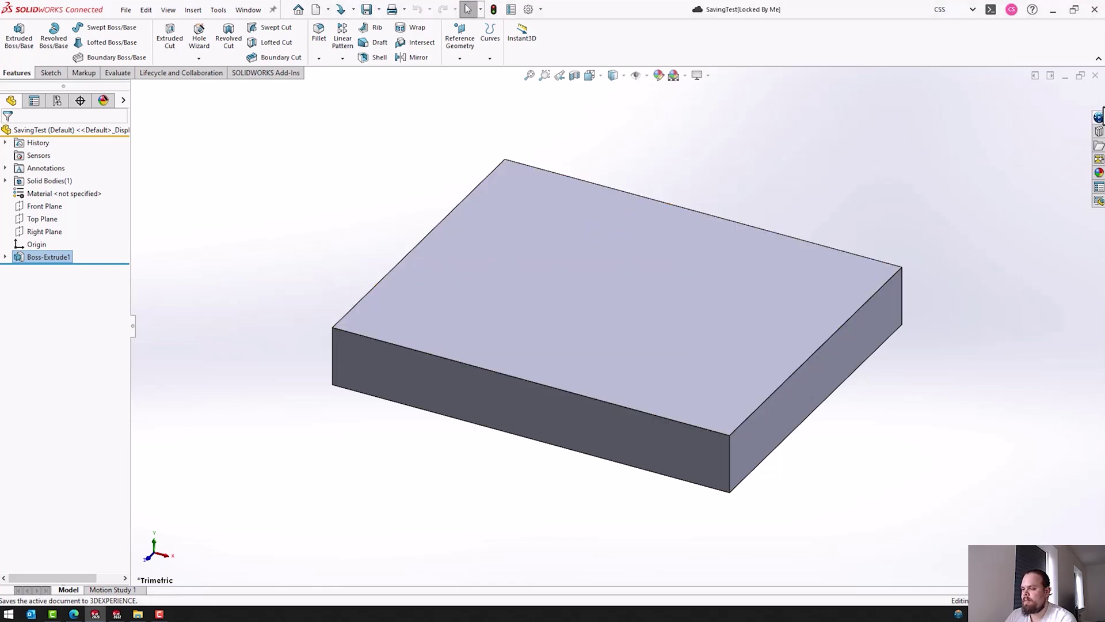
Check the 3DEXPERIENCE pane: SavingTest at revision A, In Work, locked by you
{"action": "left_click", "coordinate": [1099, 121]}
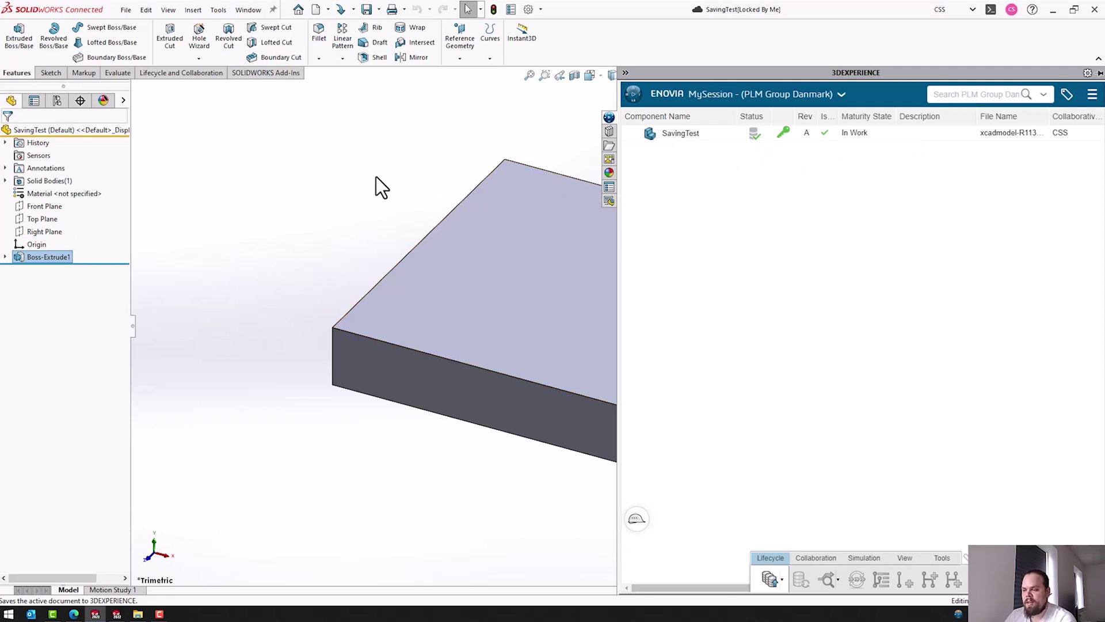
{"action": "left_click", "coordinate": [381, 11]}
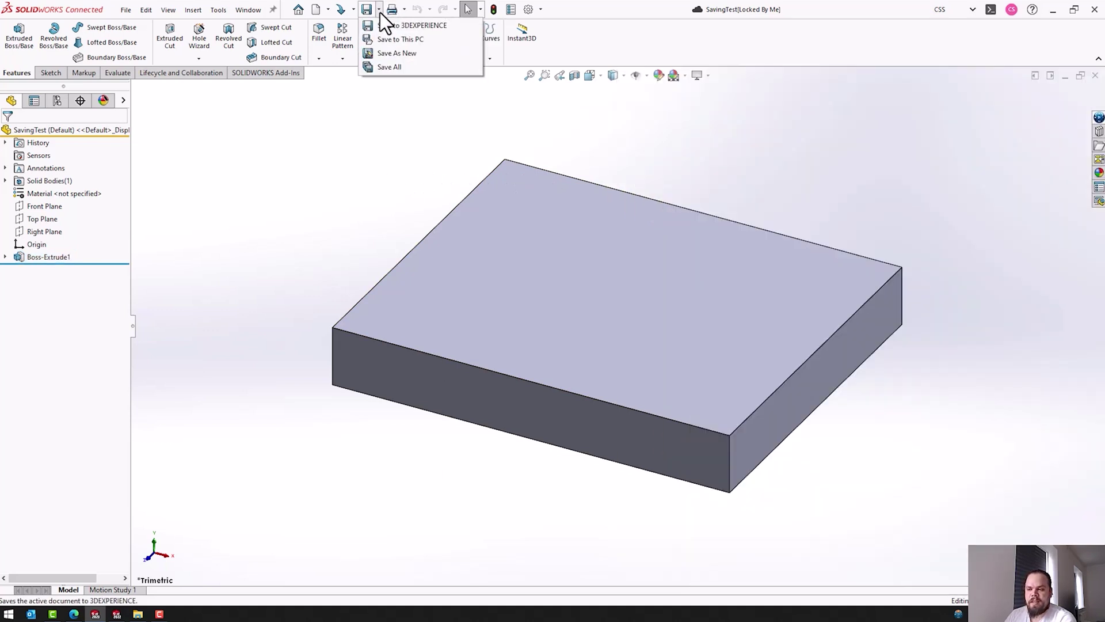
{"action": "left_click", "coordinate": [380, 13]}
{"action": "left_click", "coordinate": [380, 11]}
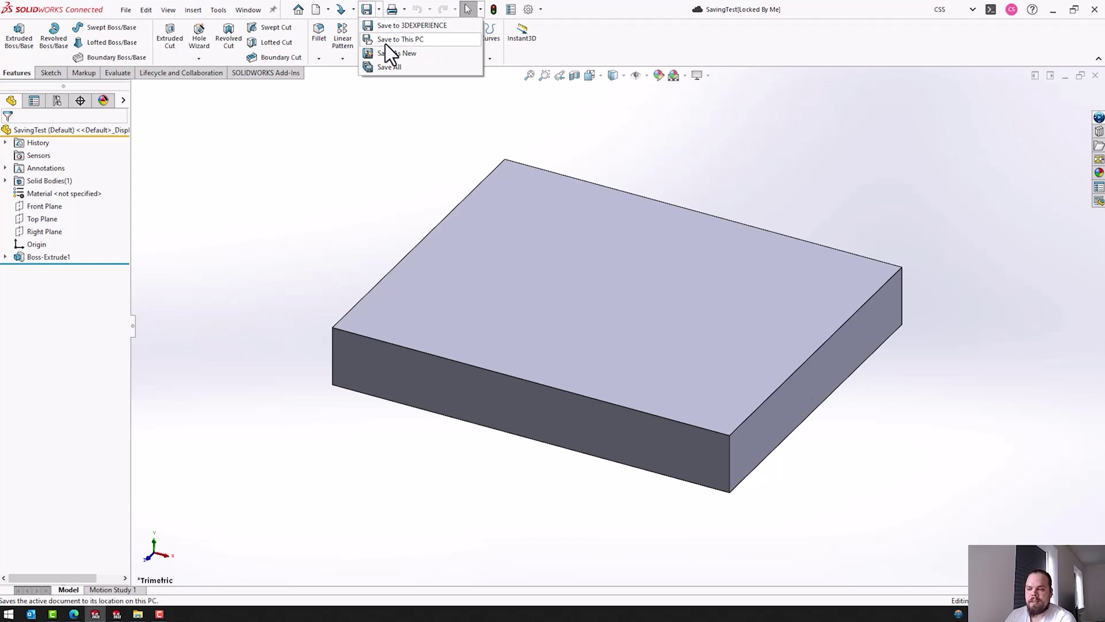
{"action": "left_click", "coordinate": [363, 166]}
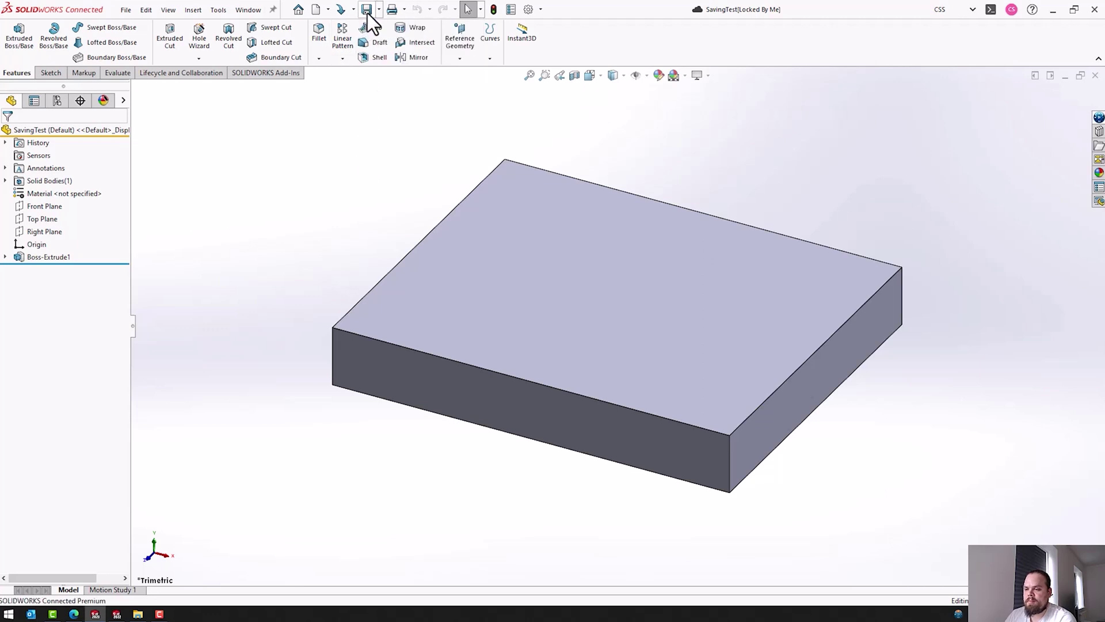